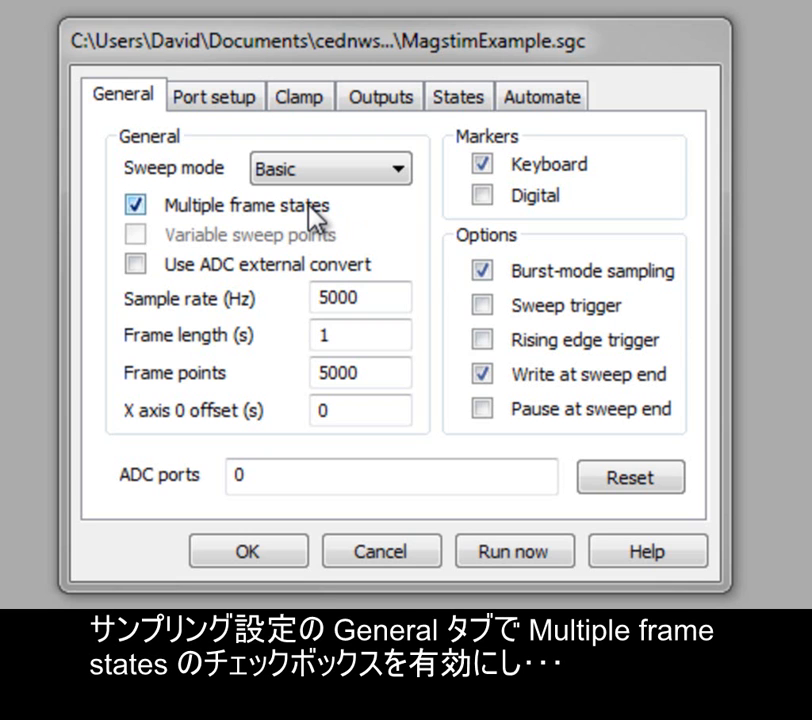
Step: Open the States settings and launch the Magstim configuration dialog
{"action": "left_click", "coordinate": [459, 97]}
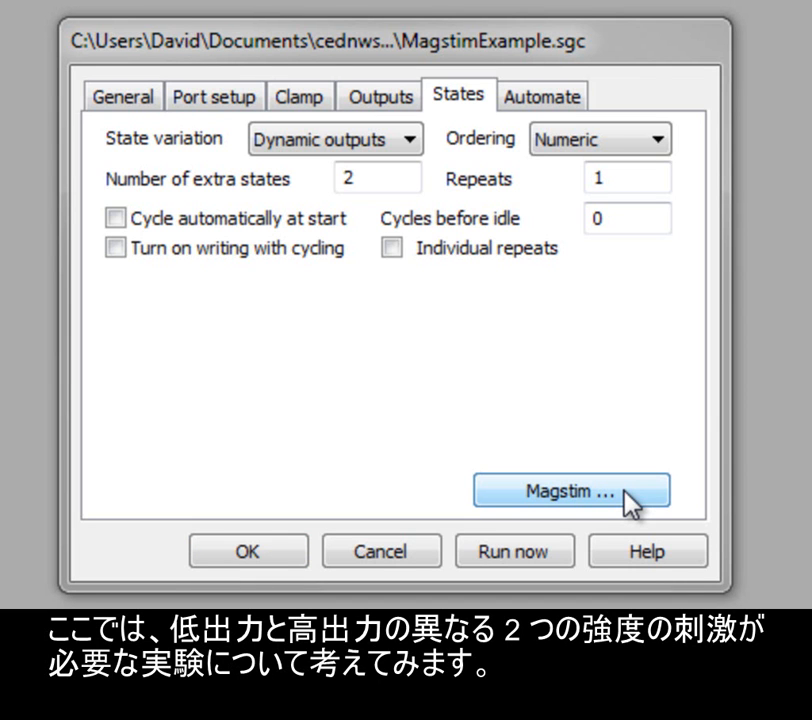
{"action": "double_click", "coordinate": [404, 182]}
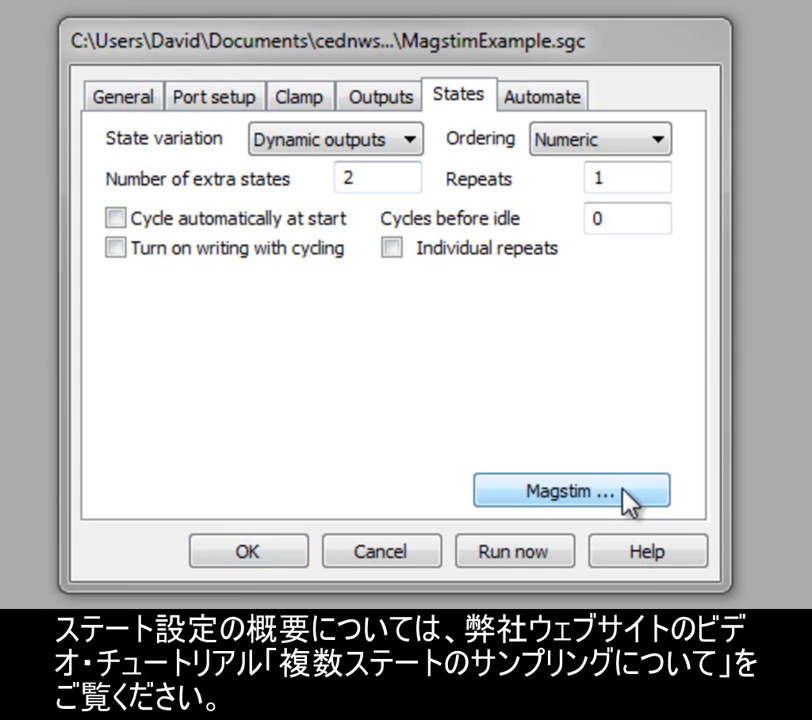
{"action": "left_click", "coordinate": [625, 492]}
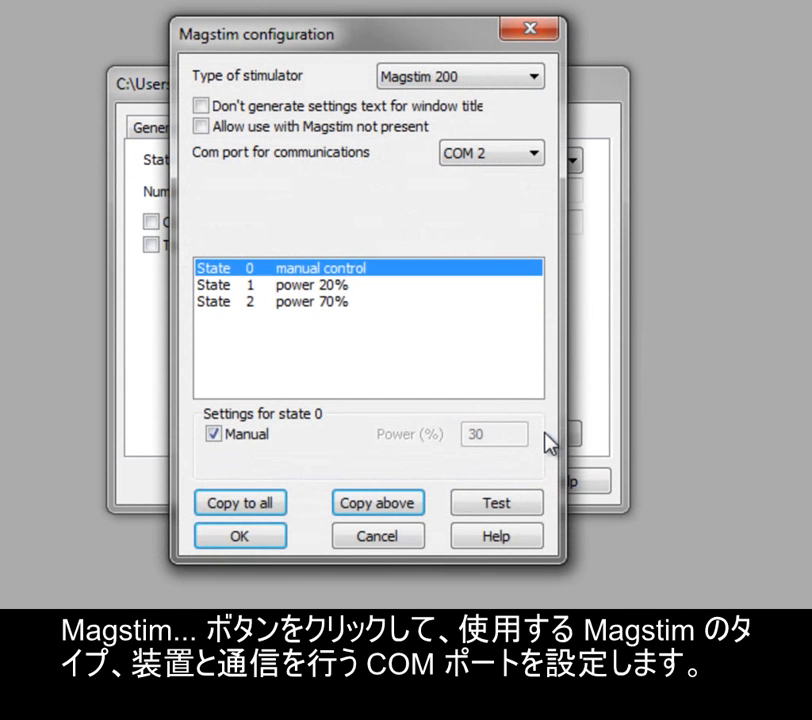
Step: Review the available stimulator types and COM port choices without changing them
{"action": "left_click", "coordinate": [536, 77]}
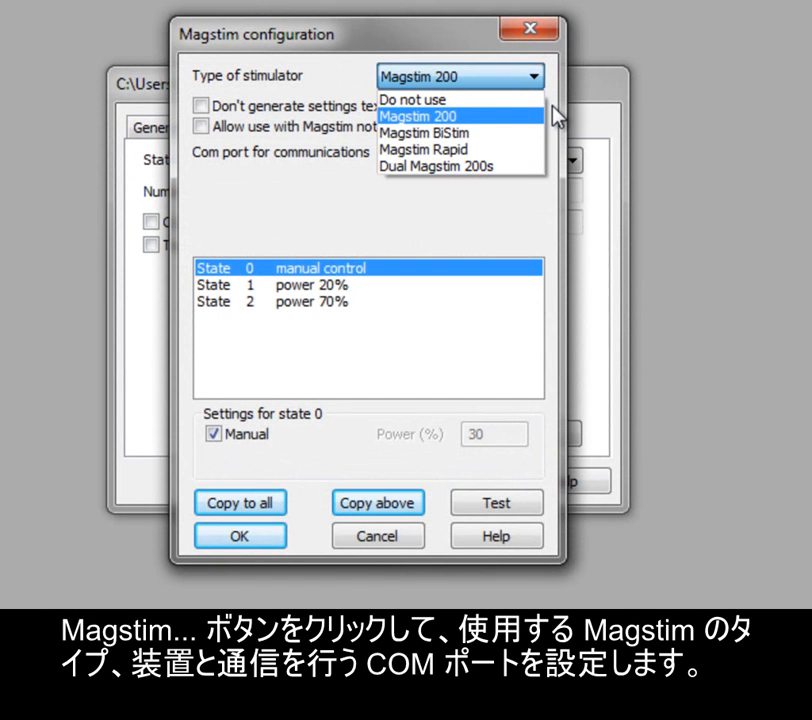
{"action": "left_click", "coordinate": [553, 110]}
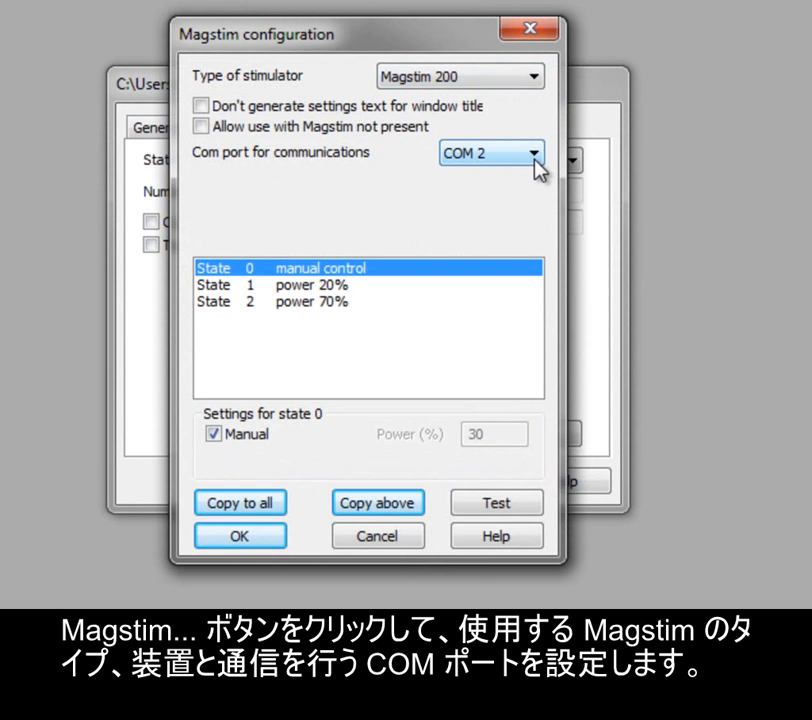
{"action": "left_click", "coordinate": [535, 157]}
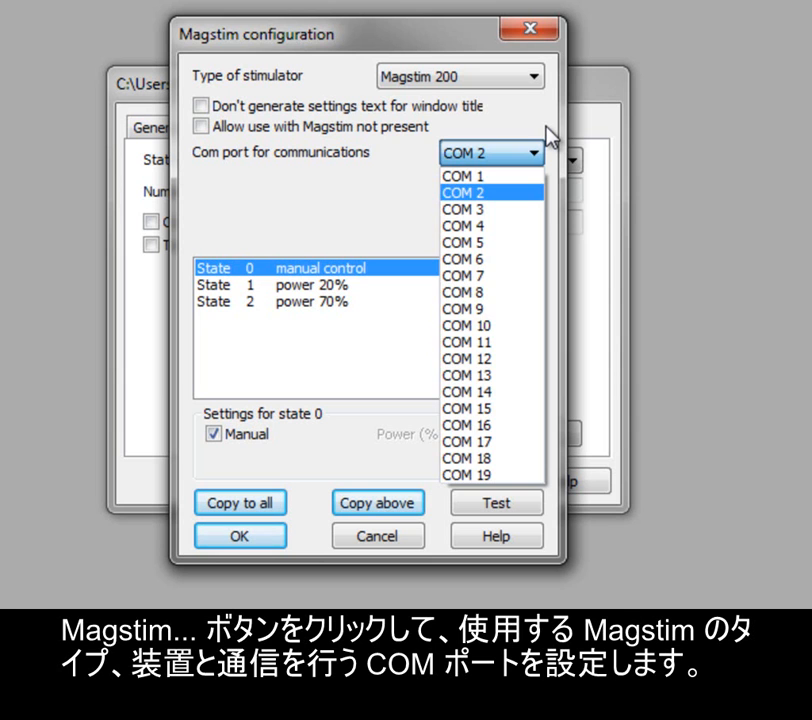
{"action": "left_click", "coordinate": [546, 128]}
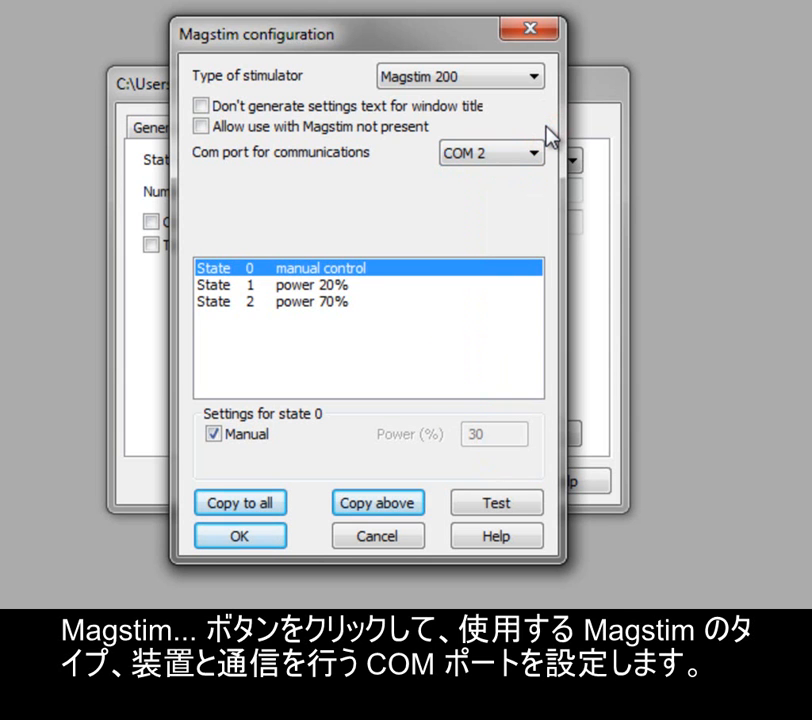
Step: Select states 1 and 0 to inspect their settings, toggling state 0's Manual option off and back on
{"action": "left_click", "coordinate": [398, 286]}
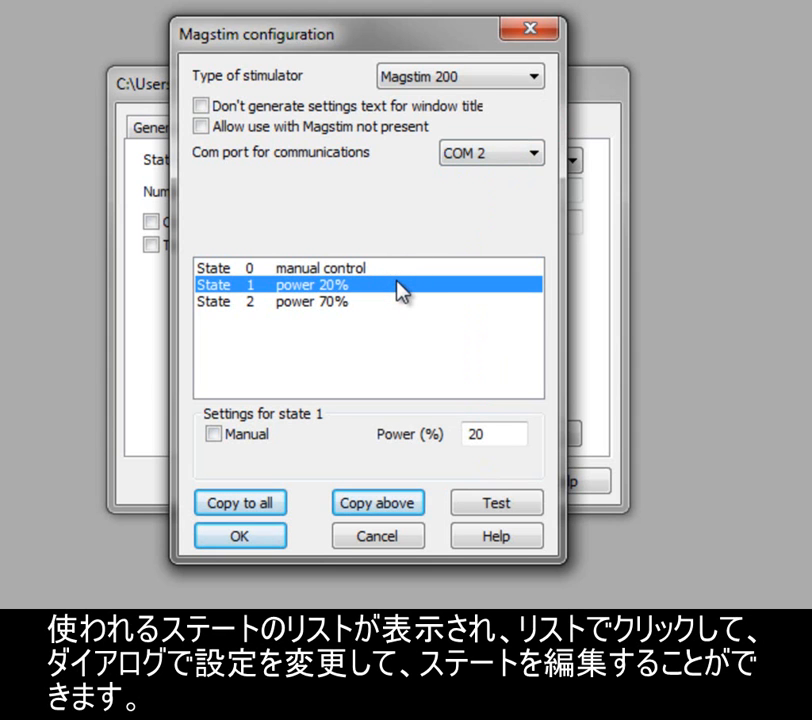
{"action": "left_click", "coordinate": [509, 434]}
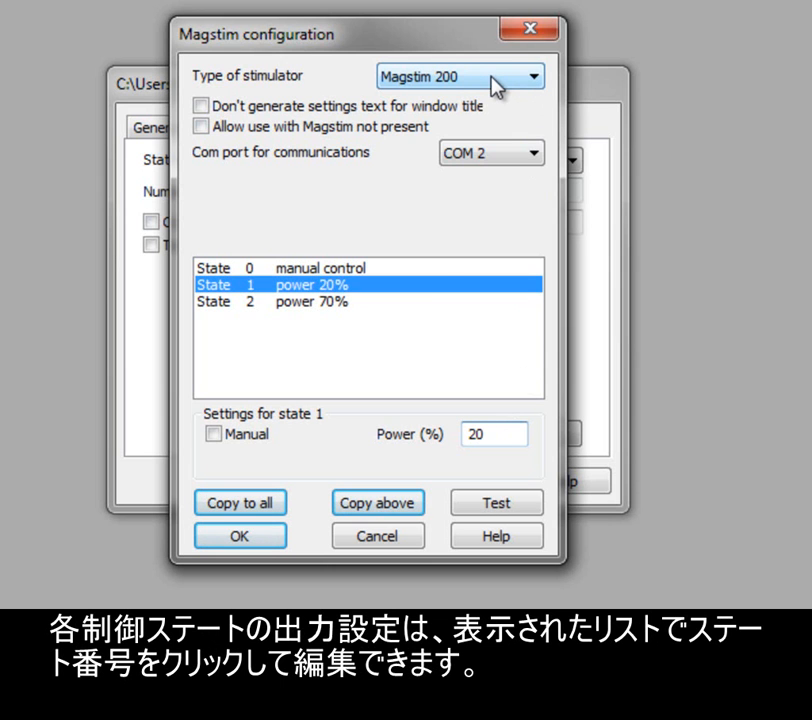
{"action": "left_click", "coordinate": [414, 268]}
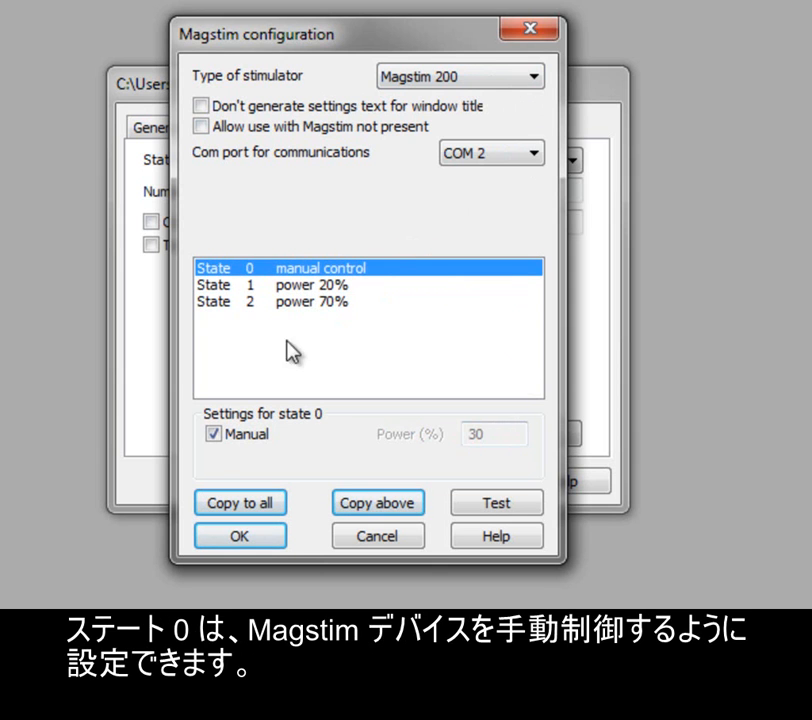
{"action": "left_click", "coordinate": [227, 439]}
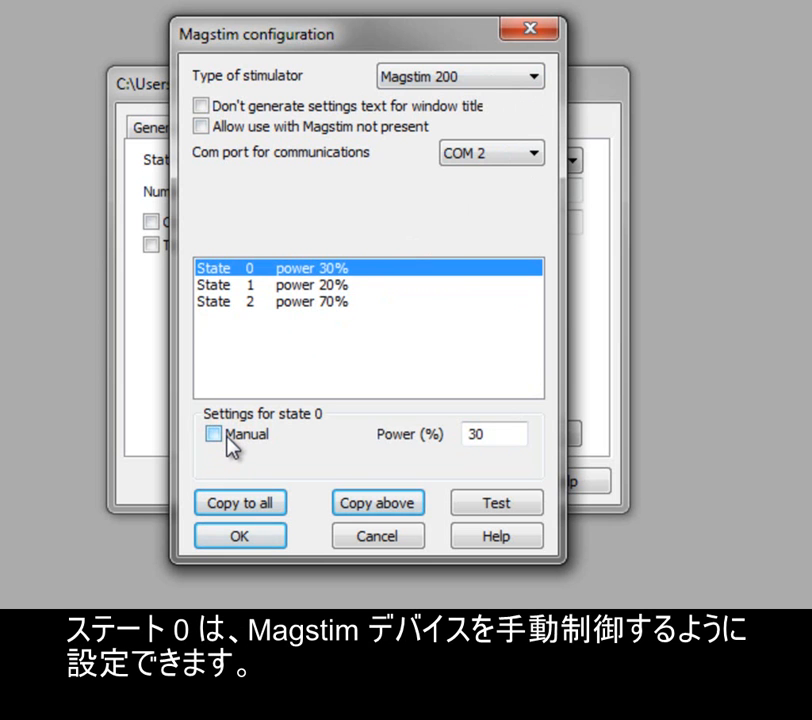
{"action": "left_click", "coordinate": [229, 443]}
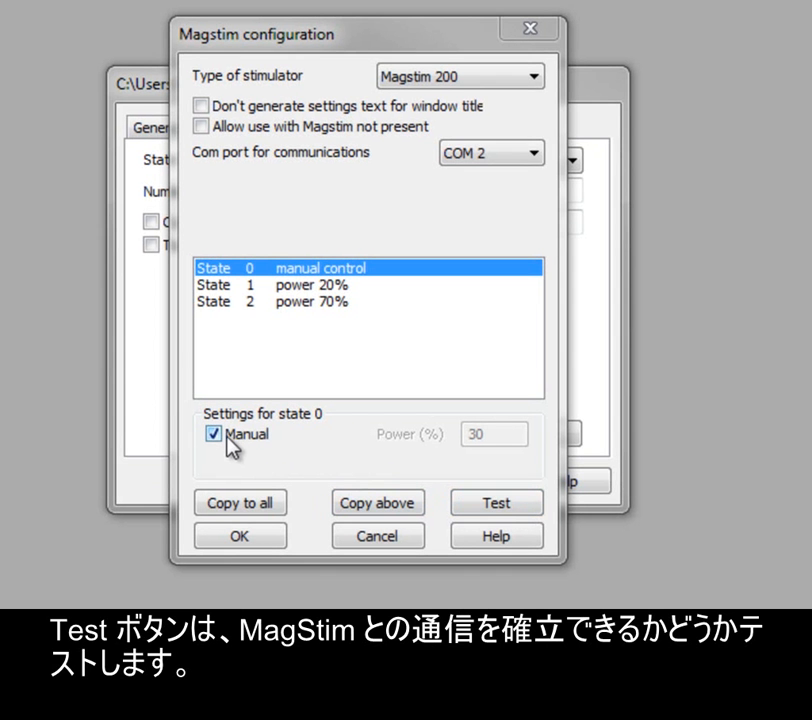
Step: Try Dual Magstim 200s as the stimulator type, then set the type to Magstim BiStim
{"action": "left_click", "coordinate": [537, 80]}
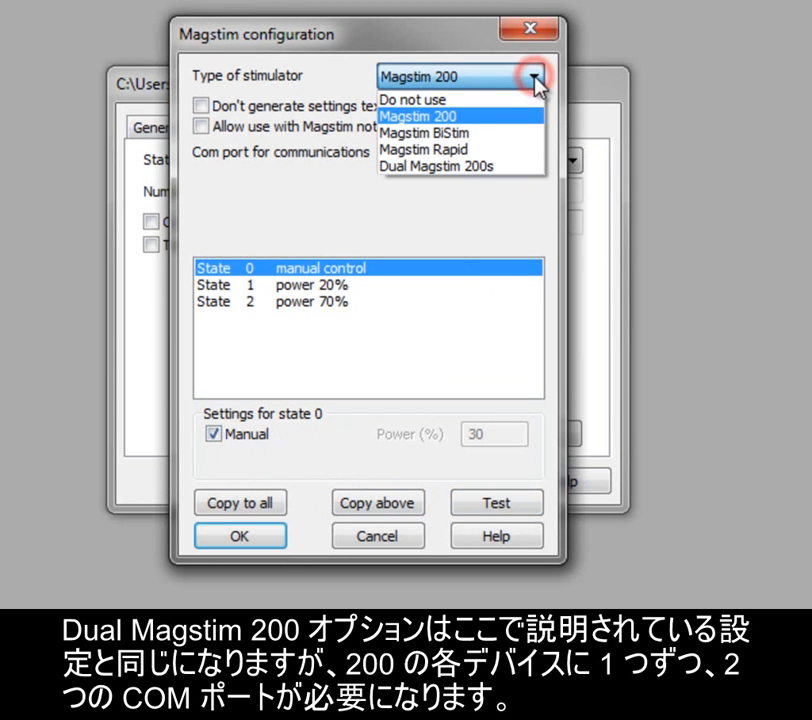
{"action": "left_click", "coordinate": [516, 166]}
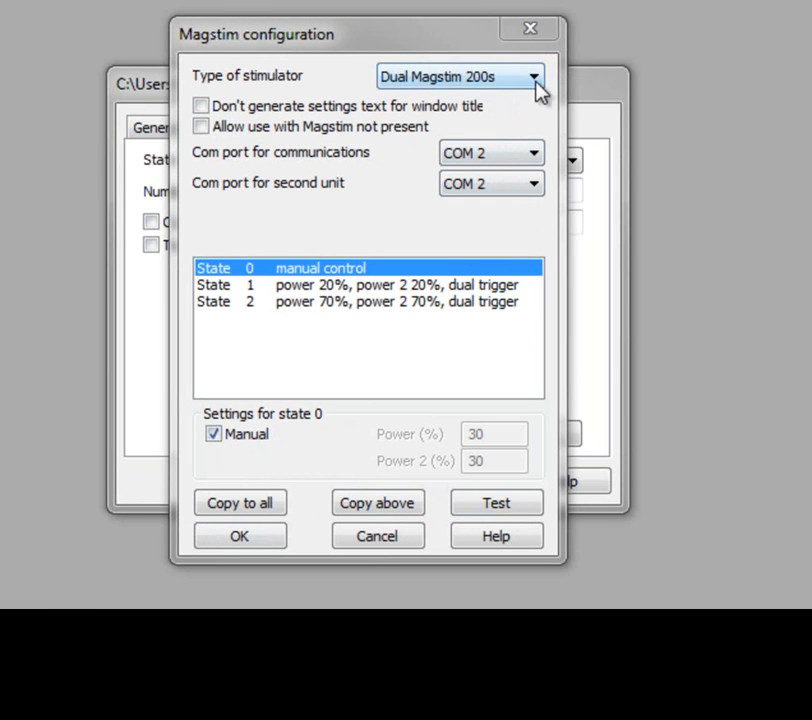
{"action": "left_click", "coordinate": [536, 77]}
{"action": "left_click", "coordinate": [516, 132]}
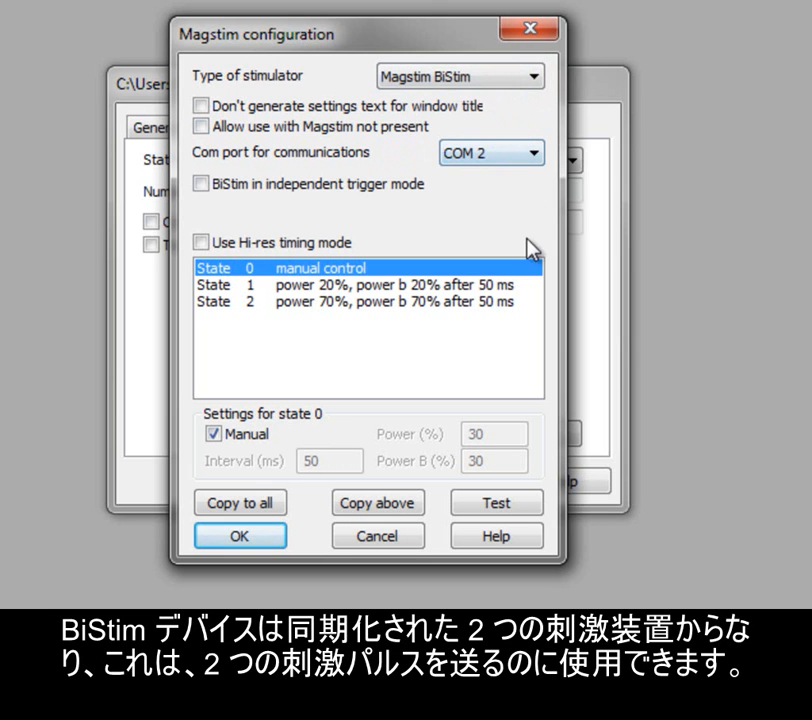
Step: Select state 1 and set its interval to 0 ms
{"action": "left_click", "coordinate": [509, 288]}
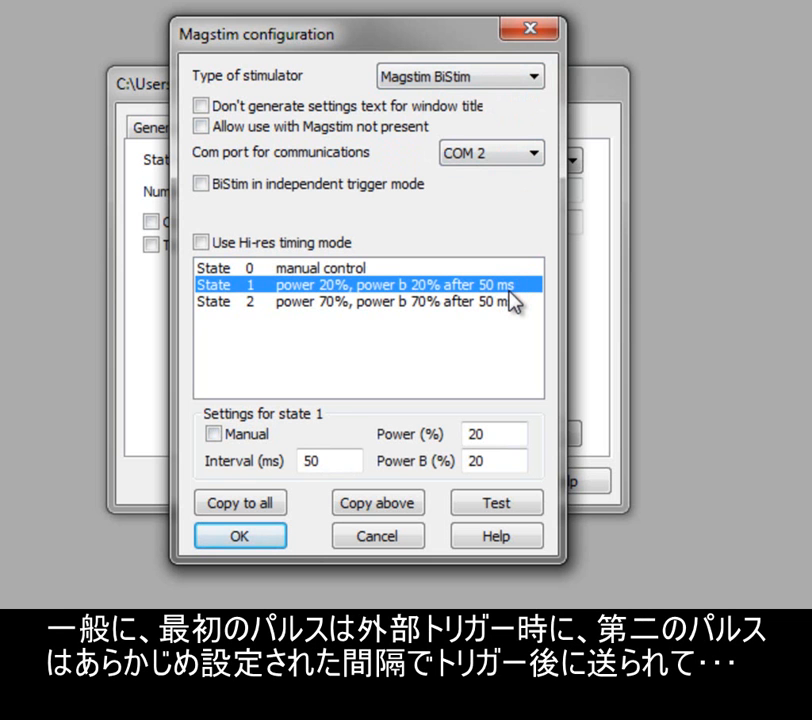
{"action": "left_click", "coordinate": [510, 430]}
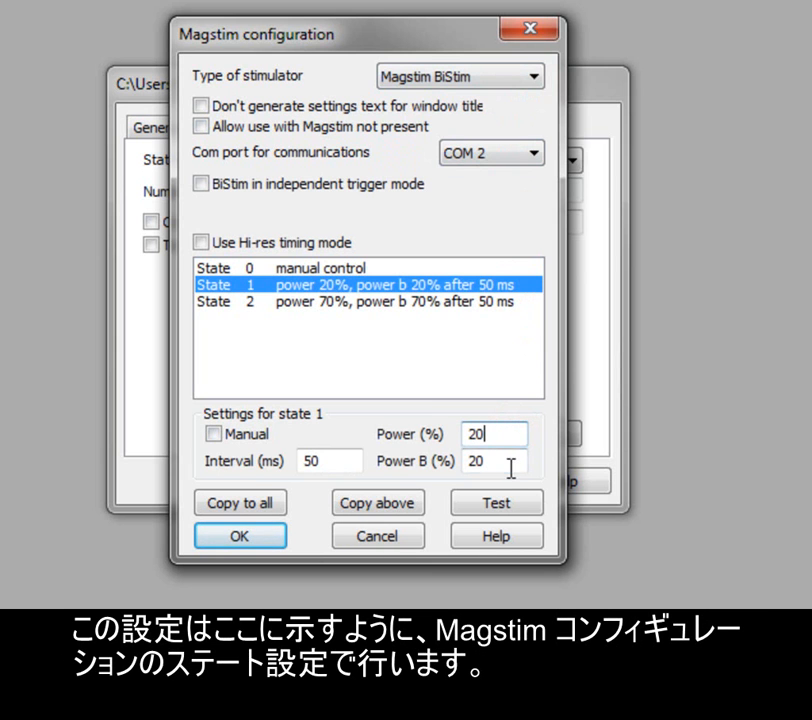
{"action": "left_click", "coordinate": [509, 466]}
{"action": "left_click", "coordinate": [356, 462]}
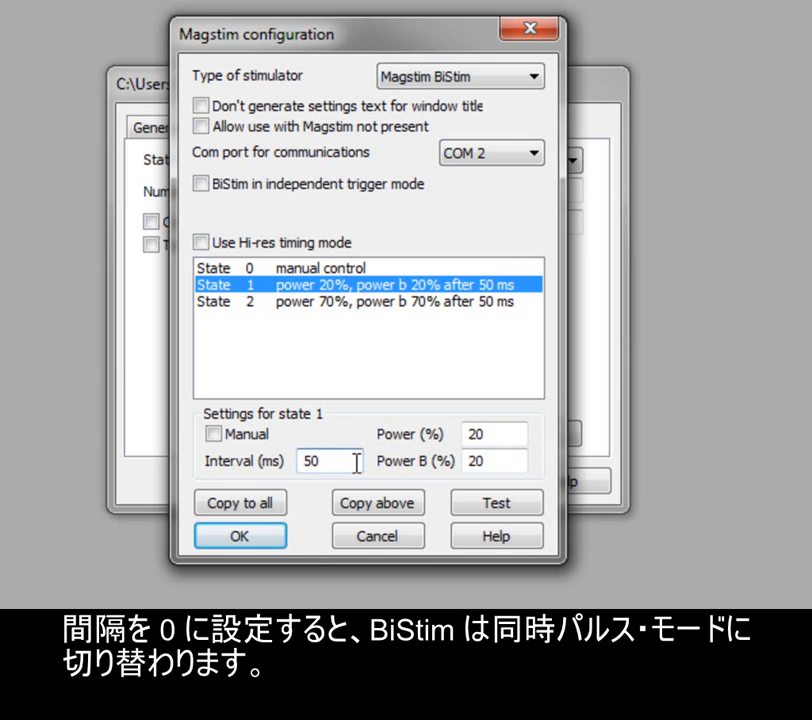
{"action": "key", "text": "BackSpace"}
{"action": "key", "text": "BackSpace"}
{"action": "type", "text": "0"}
{"action": "left_click", "coordinate": [508, 434]}
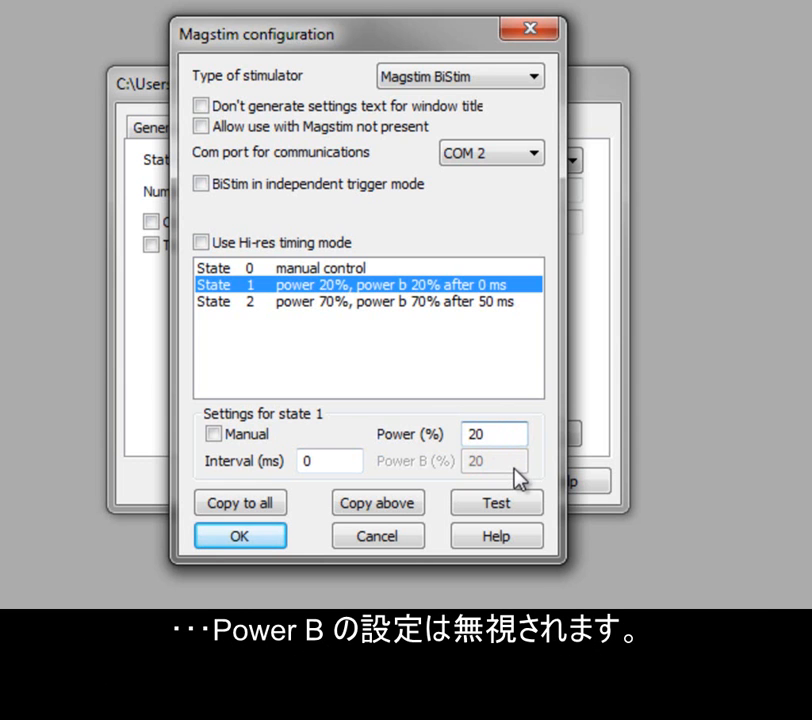
Step: Set state 1's interval back to 50 ms
{"action": "double_click", "coordinate": [332, 460]}
{"action": "type", "text": "50"}
{"action": "left_click", "coordinate": [516, 433]}
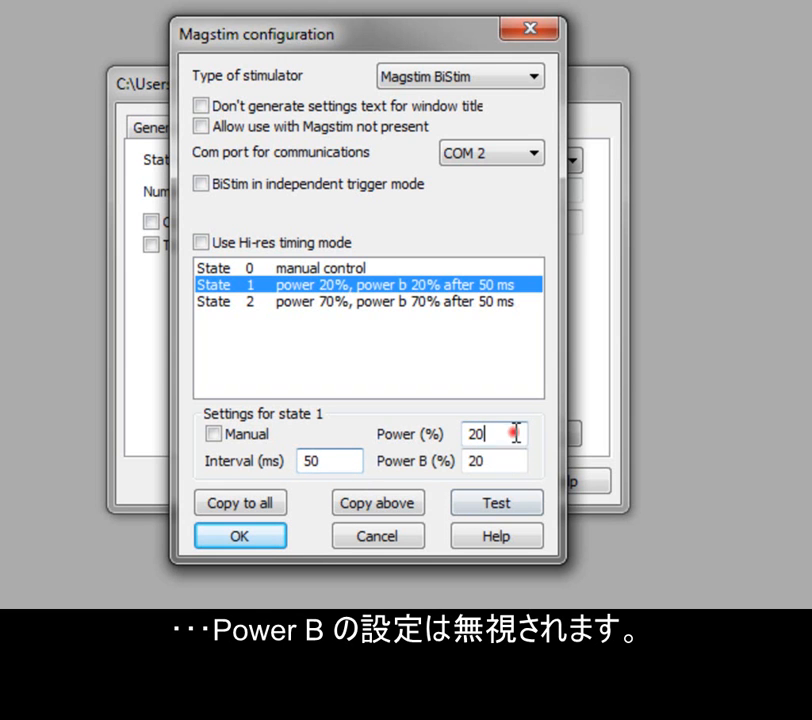
Step: Toggle Hi-res timing mode and BiStim independent trigger mode on and back off
{"action": "left_click", "coordinate": [282, 242]}
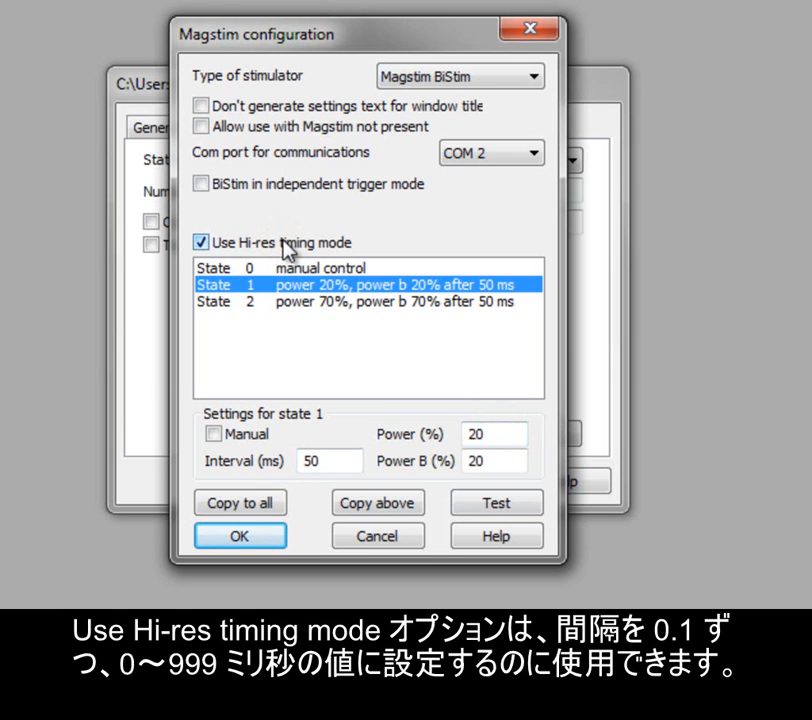
{"action": "left_click", "coordinate": [282, 242]}
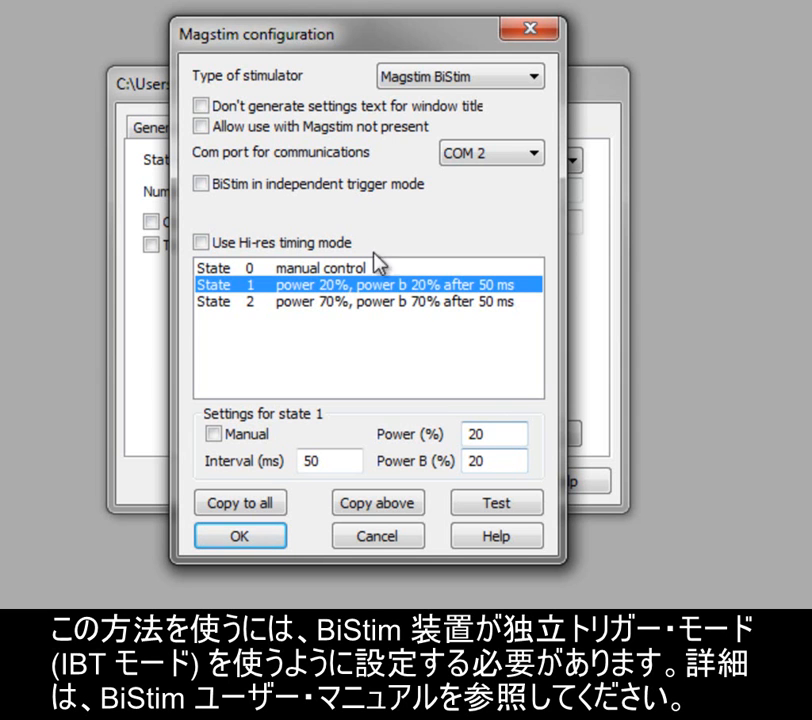
{"action": "left_click", "coordinate": [281, 194]}
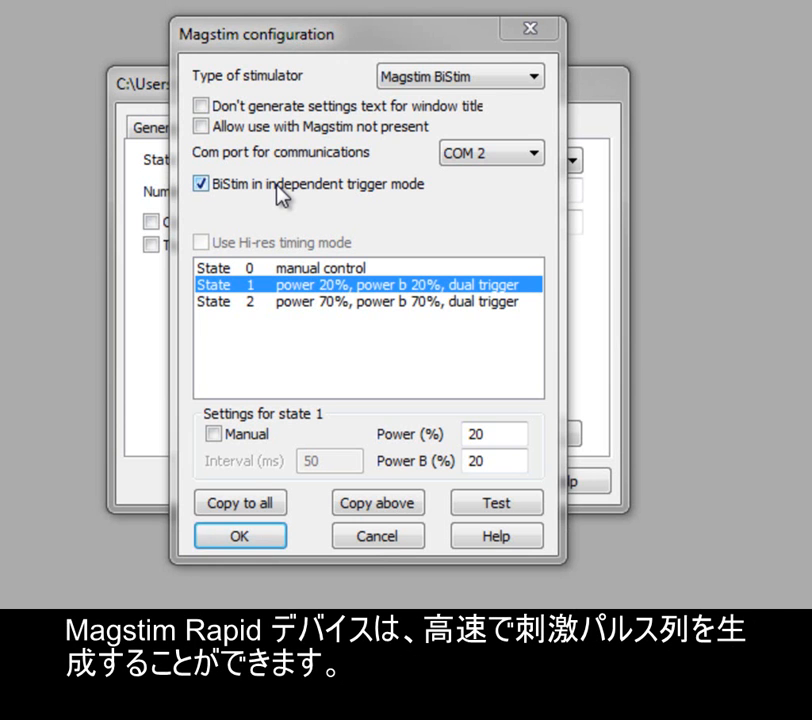
{"action": "left_click", "coordinate": [278, 190]}
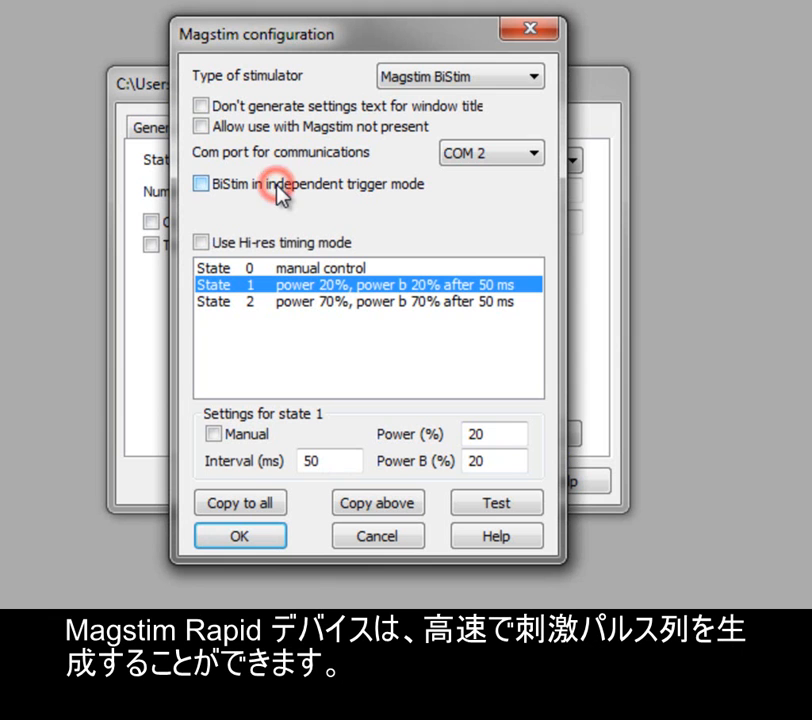
Step: Switch the stimulator type to Magstim Rapid and inspect state 1's power, pulses and frequency fields
{"action": "left_click", "coordinate": [534, 80]}
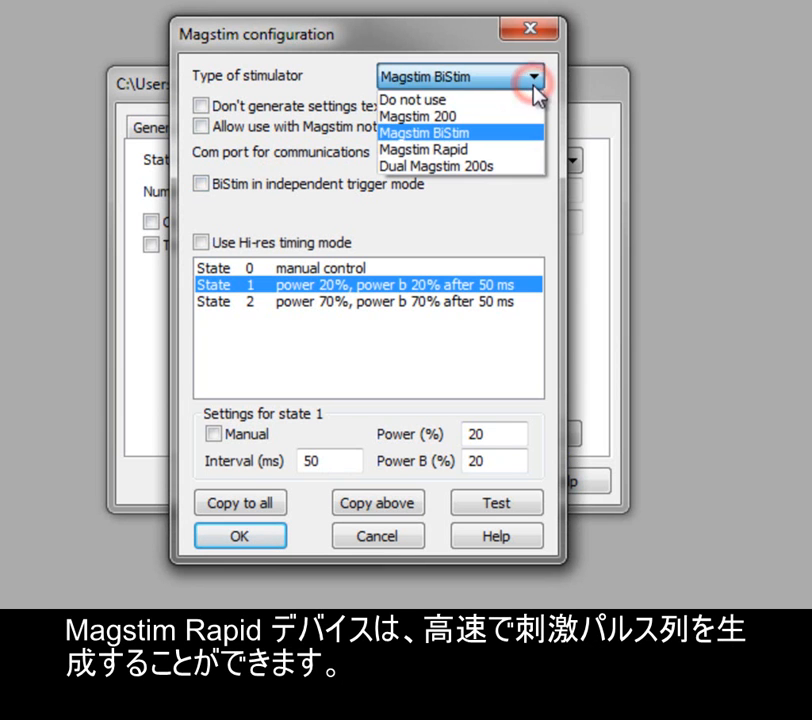
{"action": "left_click", "coordinate": [525, 150]}
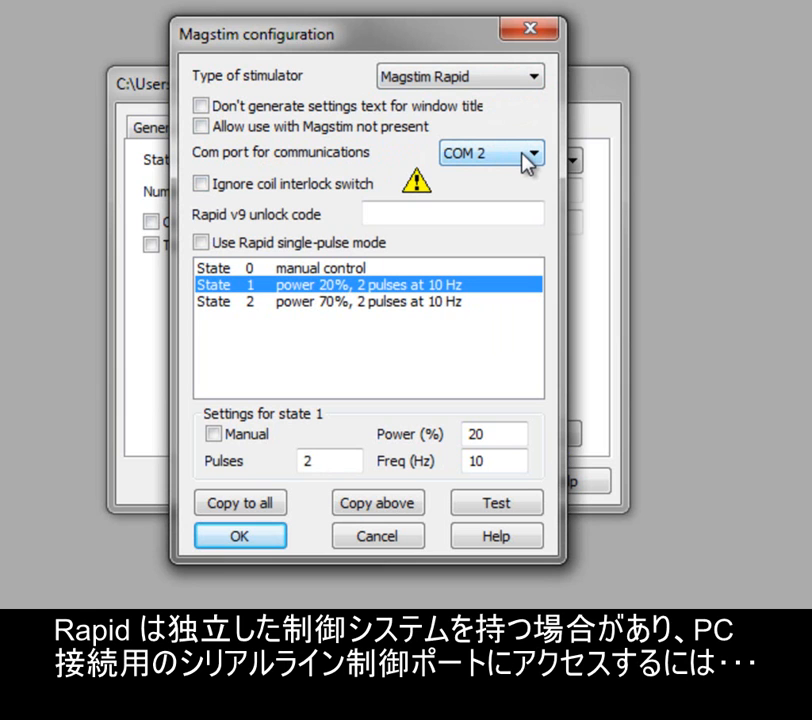
{"action": "left_click", "coordinate": [509, 434]}
{"action": "left_click", "coordinate": [328, 463]}
{"action": "left_click", "coordinate": [505, 460]}
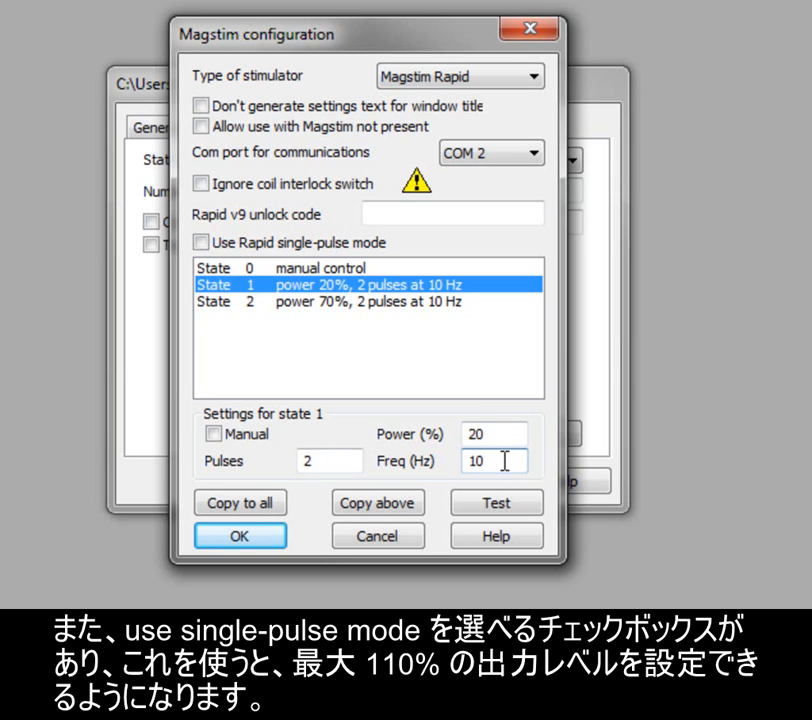
Step: Toggle Rapid single-pulse mode on and off and select the Rapid v9 unlock code field
{"action": "left_click", "coordinate": [277, 246]}
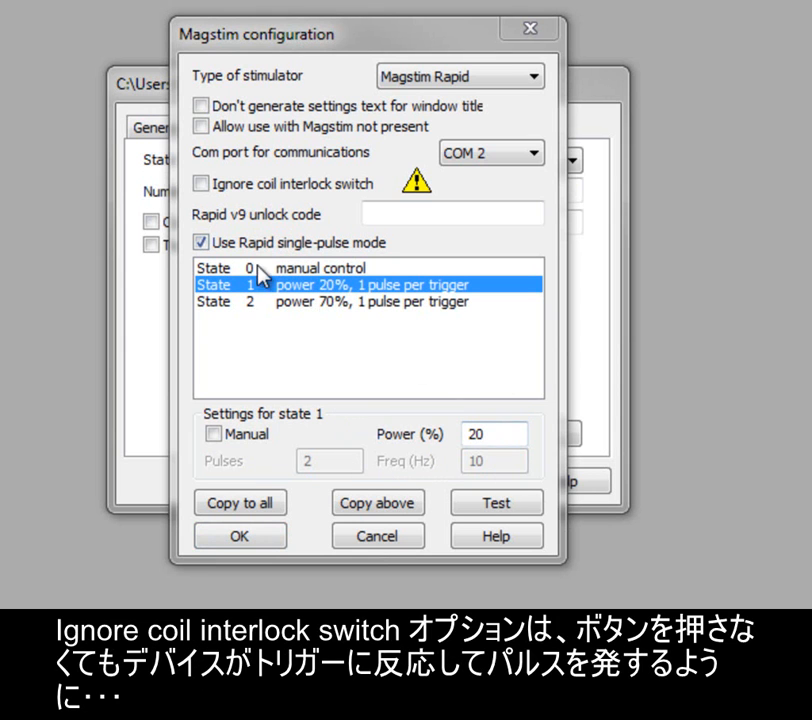
{"action": "left_click", "coordinate": [228, 244]}
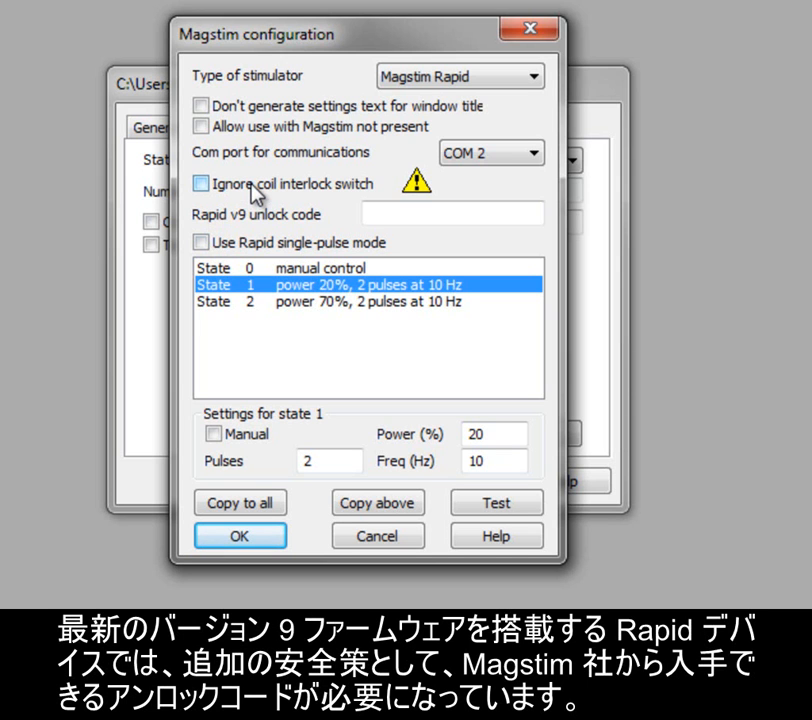
{"action": "left_click", "coordinate": [412, 209]}
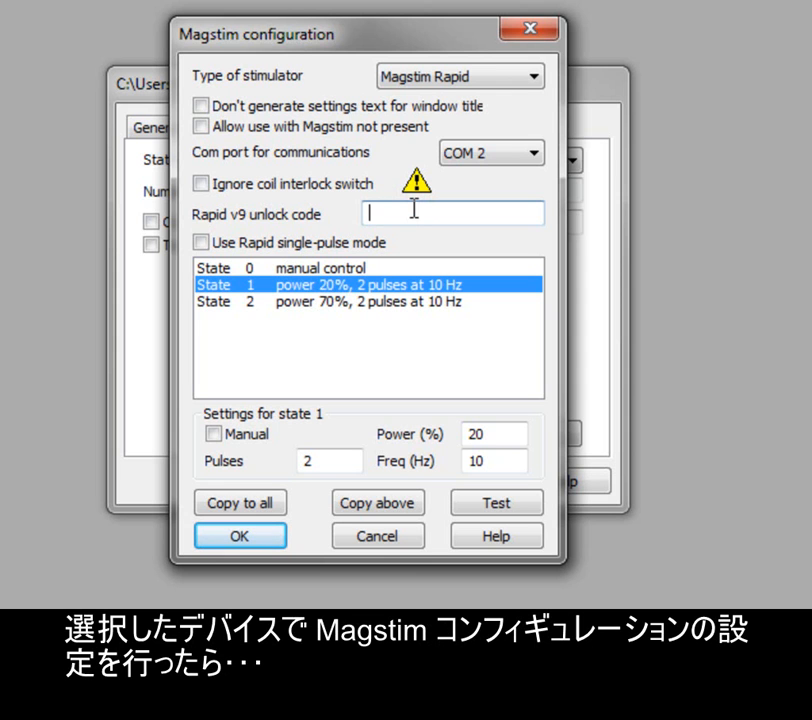
{"action": "left_click", "coordinate": [413, 210]}
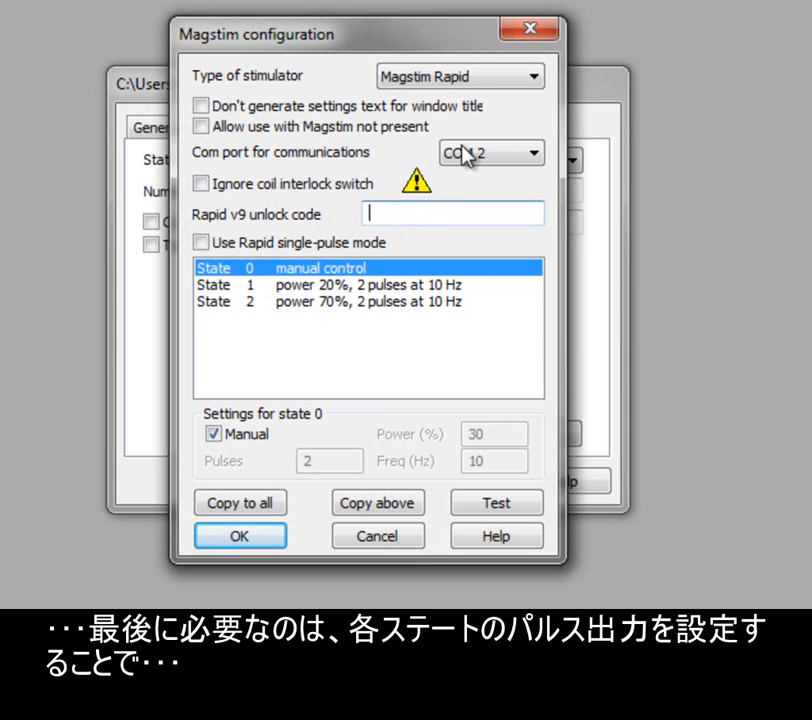
Step: Set the stimulator type back to Magstim 200 and confirm the Magstim configuration
{"action": "left_click", "coordinate": [531, 76]}
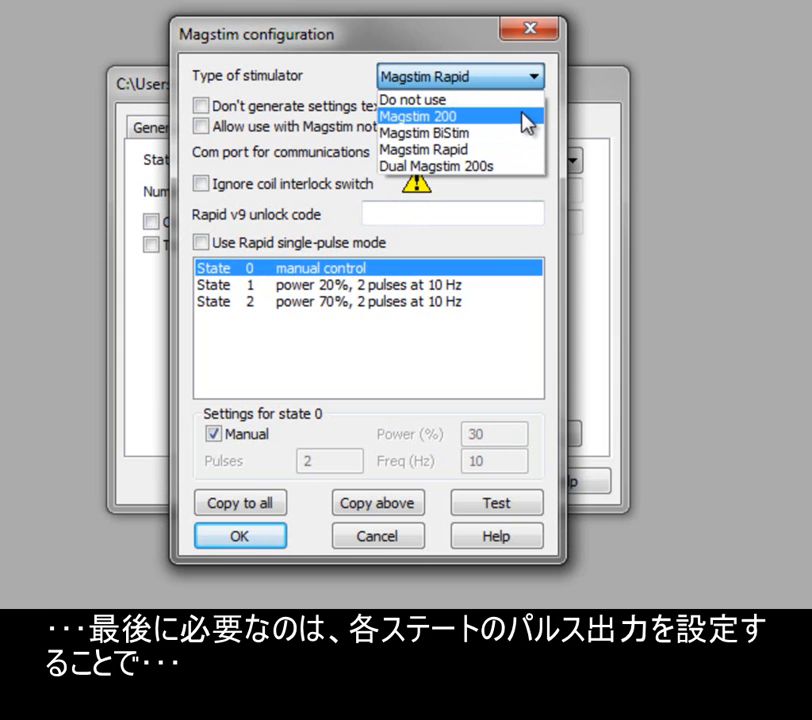
{"action": "left_click", "coordinate": [522, 119]}
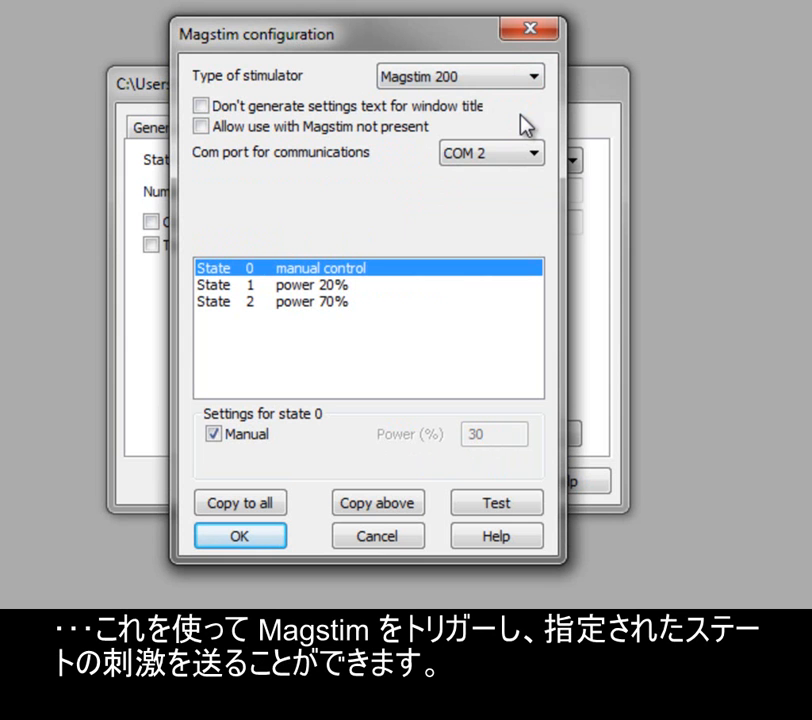
{"action": "left_click", "coordinate": [252, 539]}
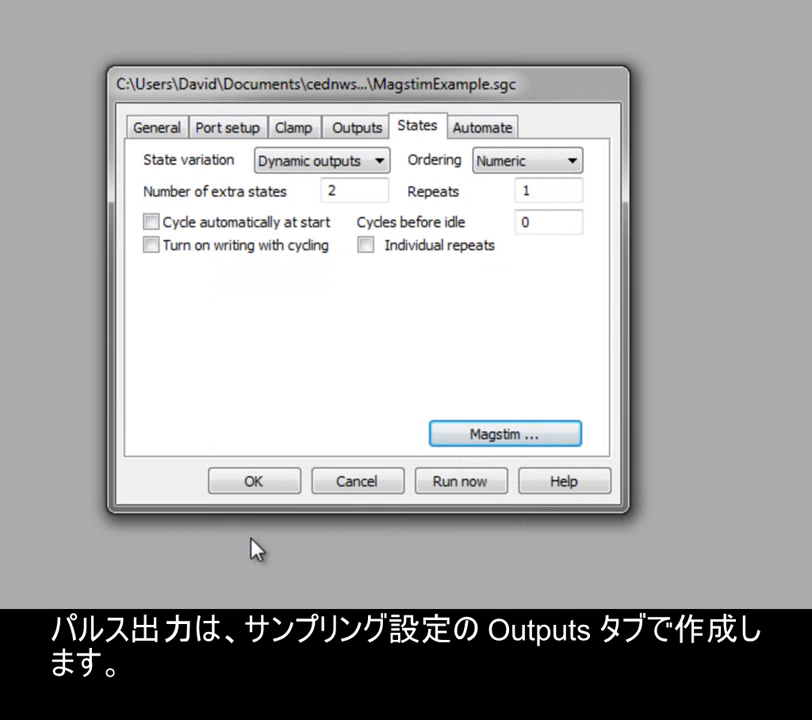
Step: On the Outputs tab, toggle digital output 1 on and back off, then open the pulses configuration editor
{"action": "left_click", "coordinate": [360, 130]}
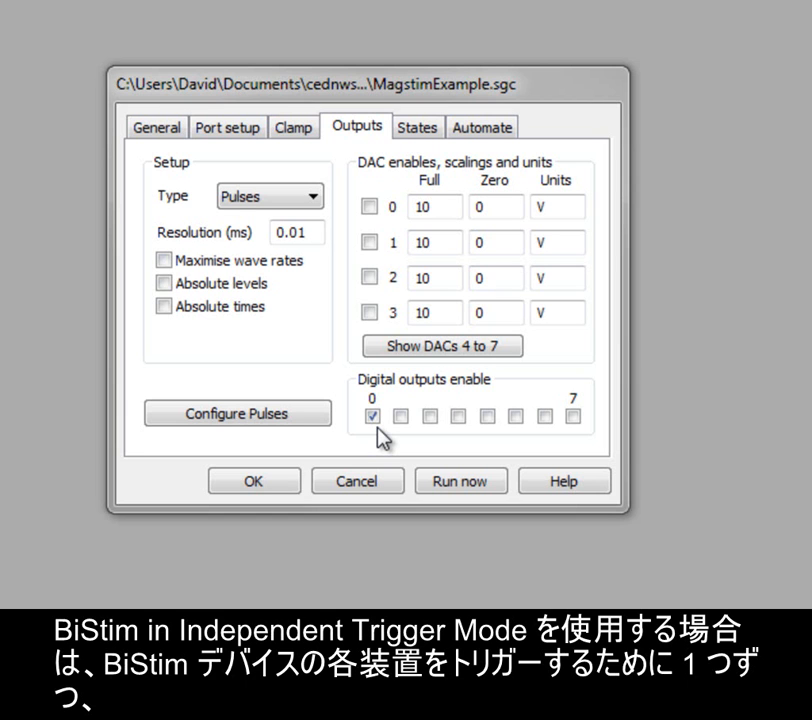
{"action": "left_click", "coordinate": [401, 417]}
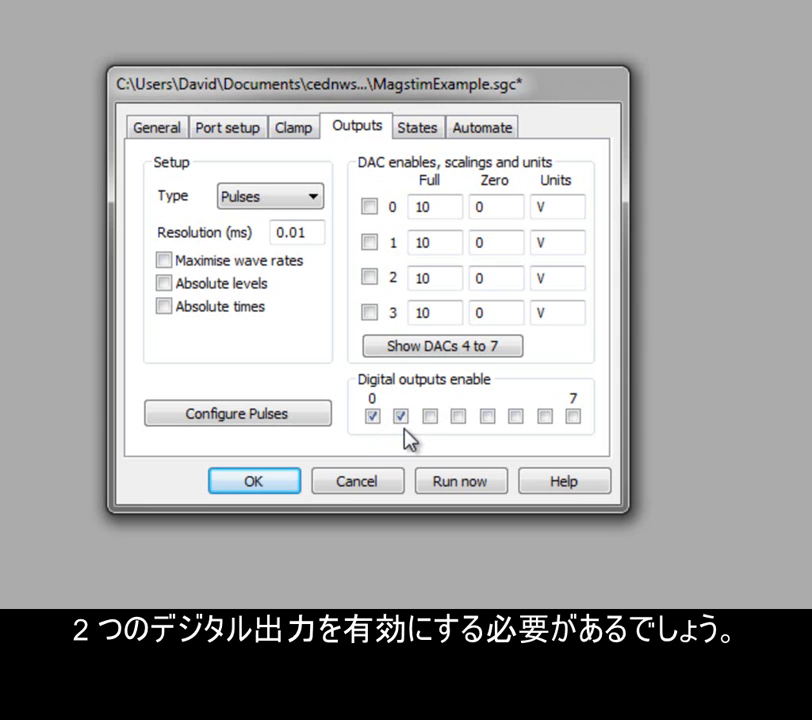
{"action": "left_click", "coordinate": [404, 421]}
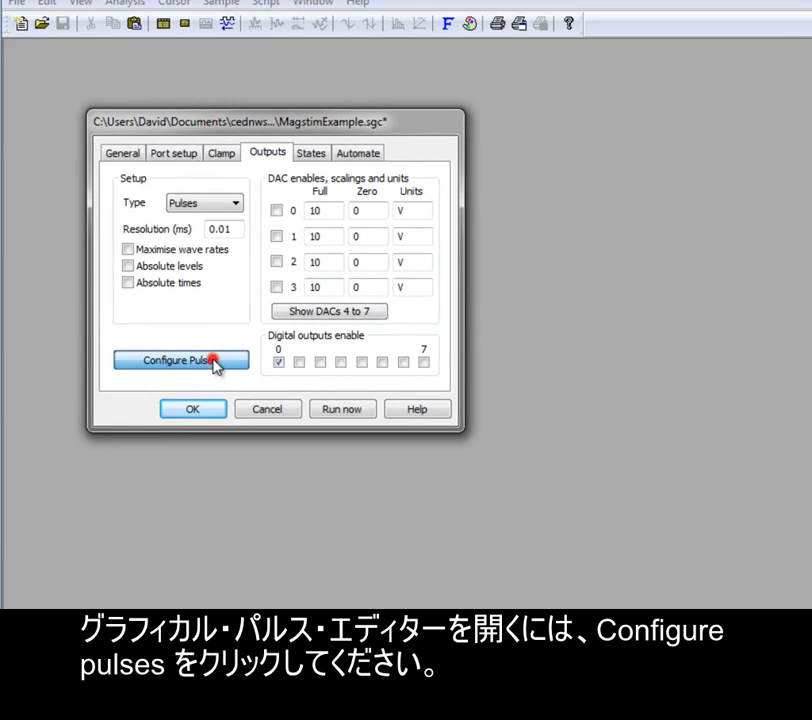
{"action": "left_click", "coordinate": [277, 418]}
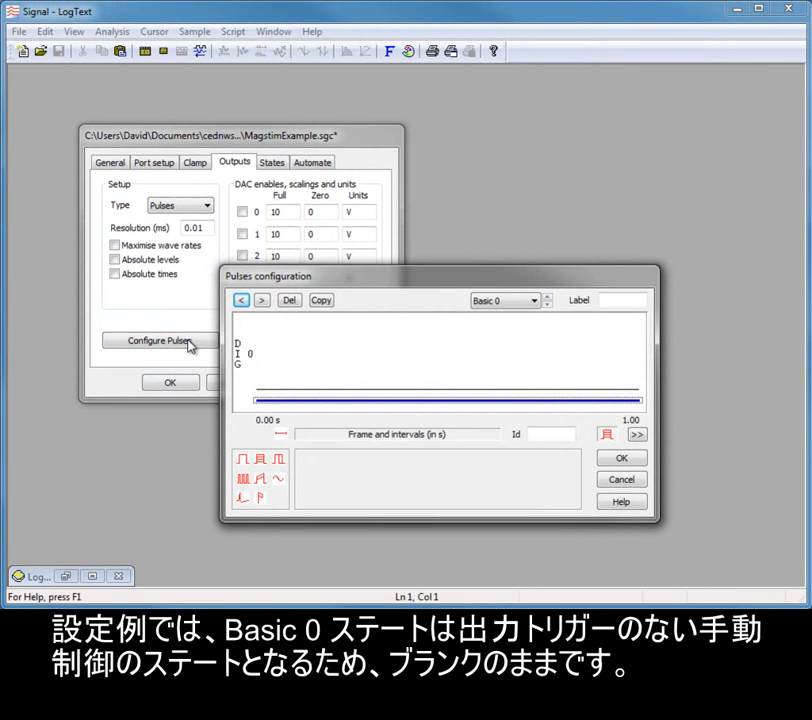
Step: Inspect the pulse outputs defined for Basic 0, State 1 and State 2
{"action": "left_click", "coordinate": [537, 302]}
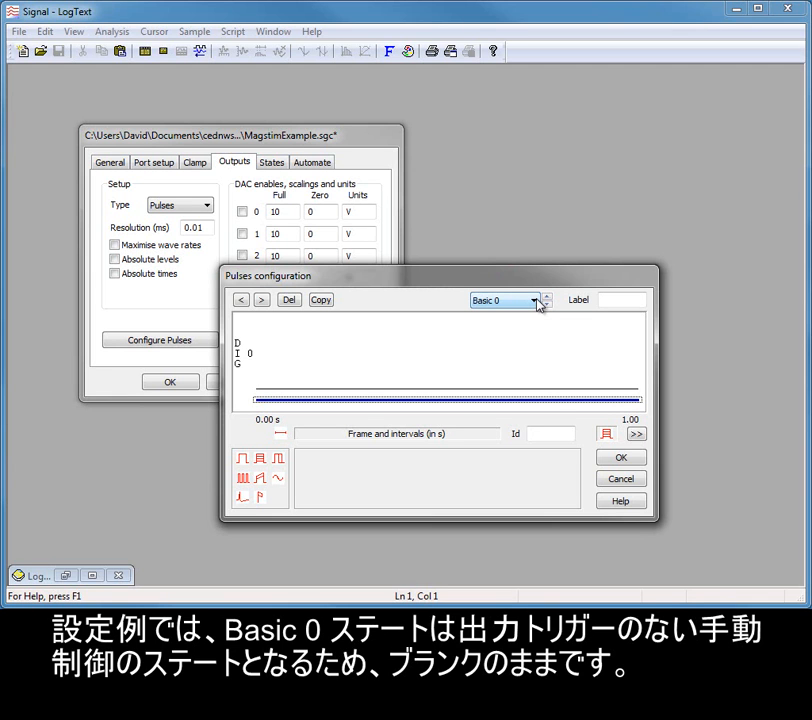
{"action": "left_click", "coordinate": [538, 302]}
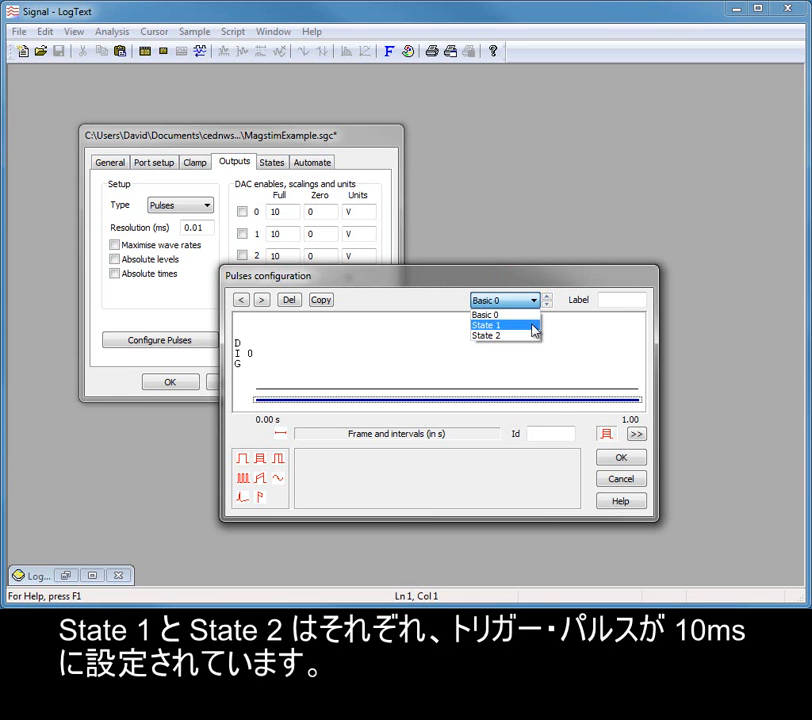
{"action": "left_click", "coordinate": [534, 326]}
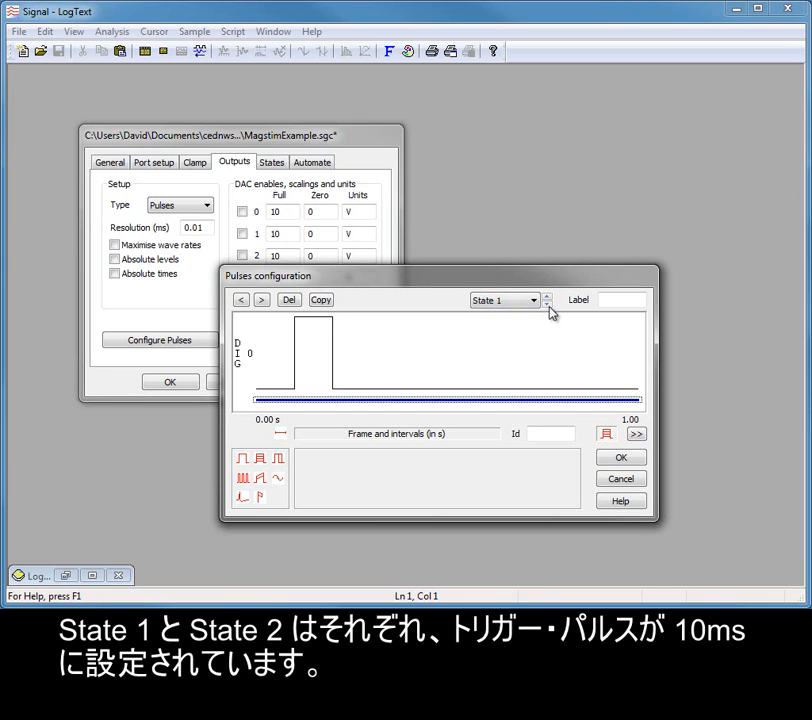
{"action": "left_click", "coordinate": [548, 300]}
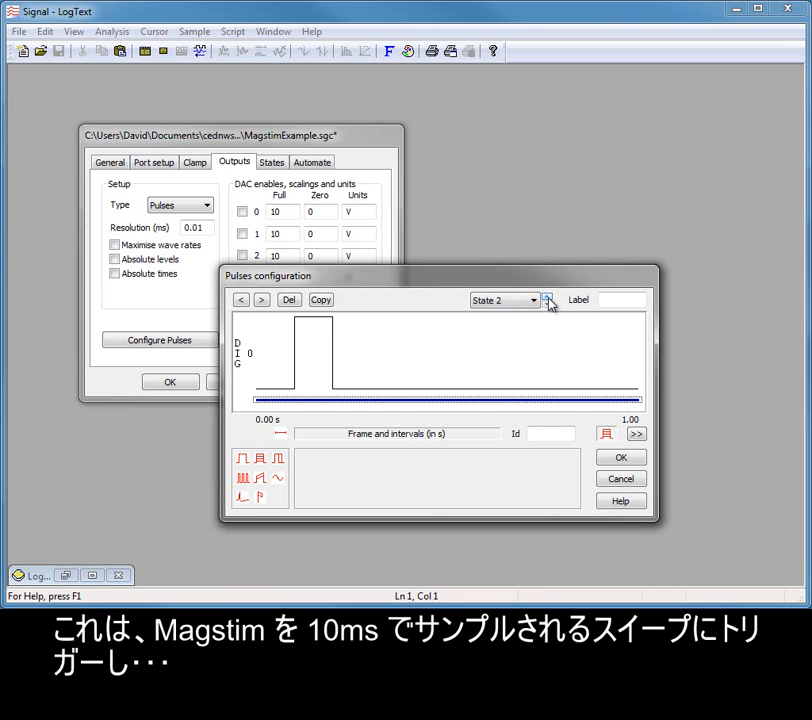